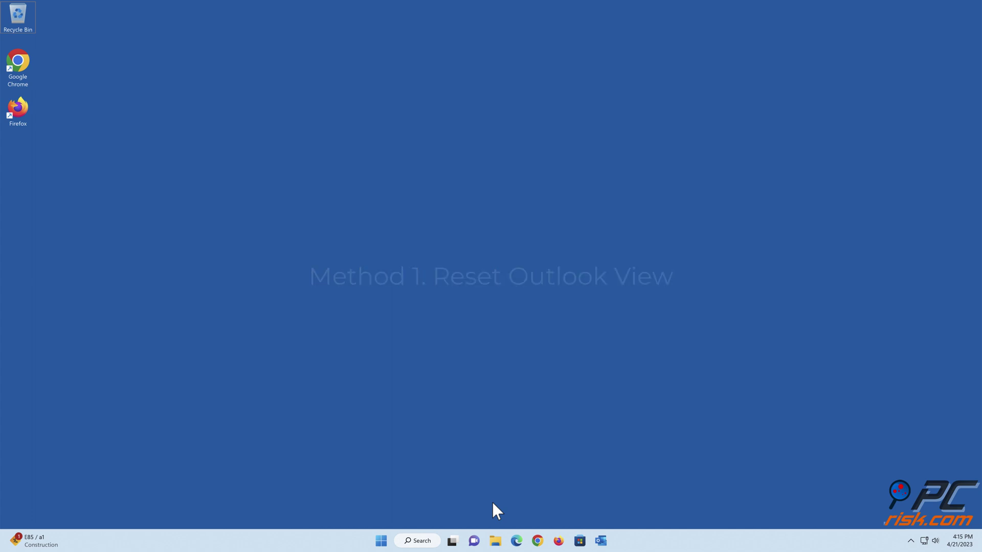
# - Launch Outlook and reset its IMAP Messages inbox view, confirming with Yes
pyautogui.click(601, 541)
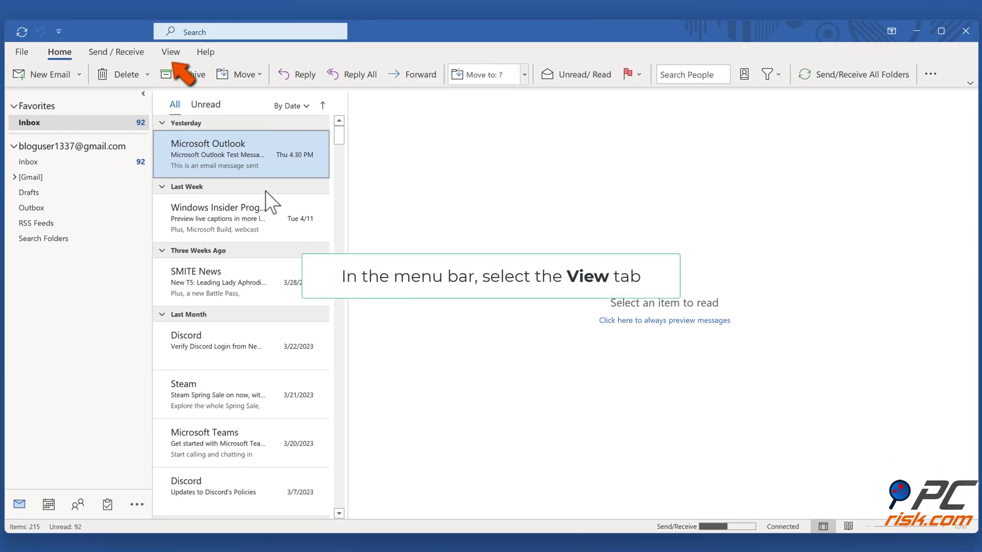
pyautogui.click(178, 55)
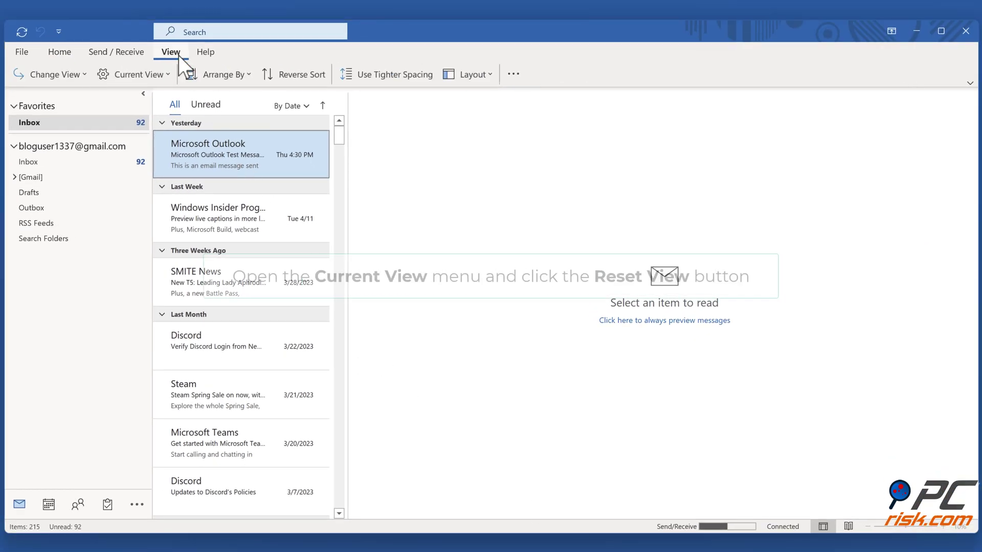
pyautogui.click(168, 75)
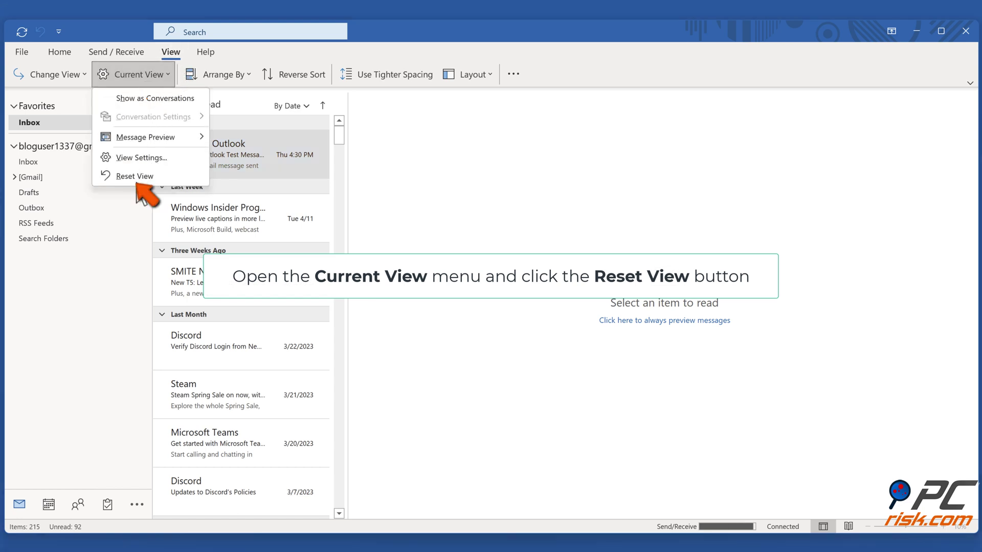
pyautogui.click(136, 181)
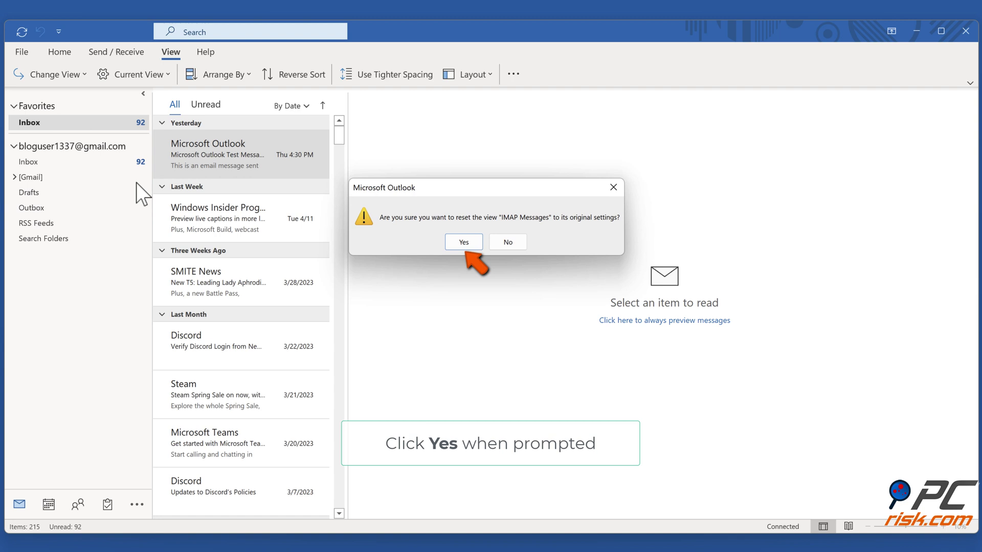
pyautogui.click(464, 243)
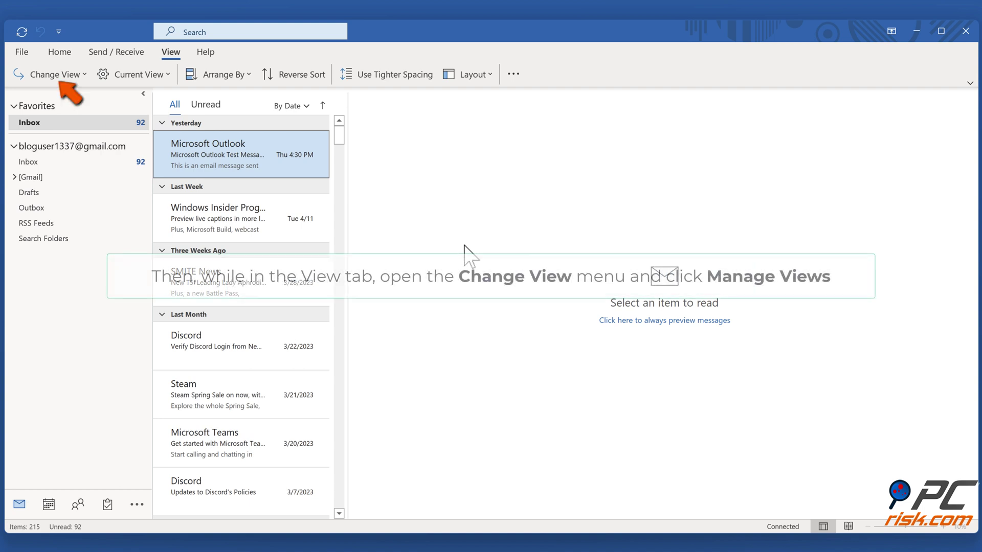
# - Bring up the Manage All Views window from the Change View list
pyautogui.click(83, 75)
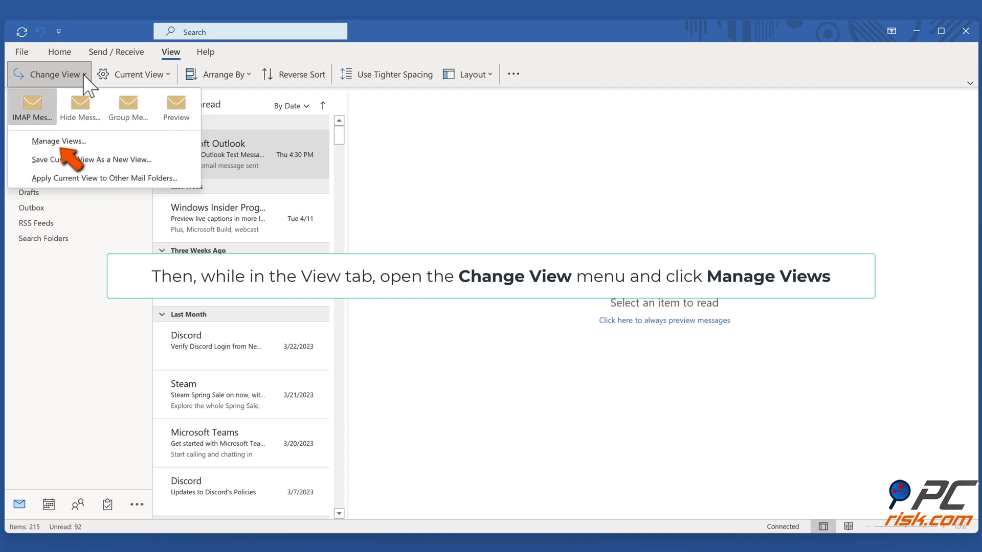
pyautogui.click(58, 141)
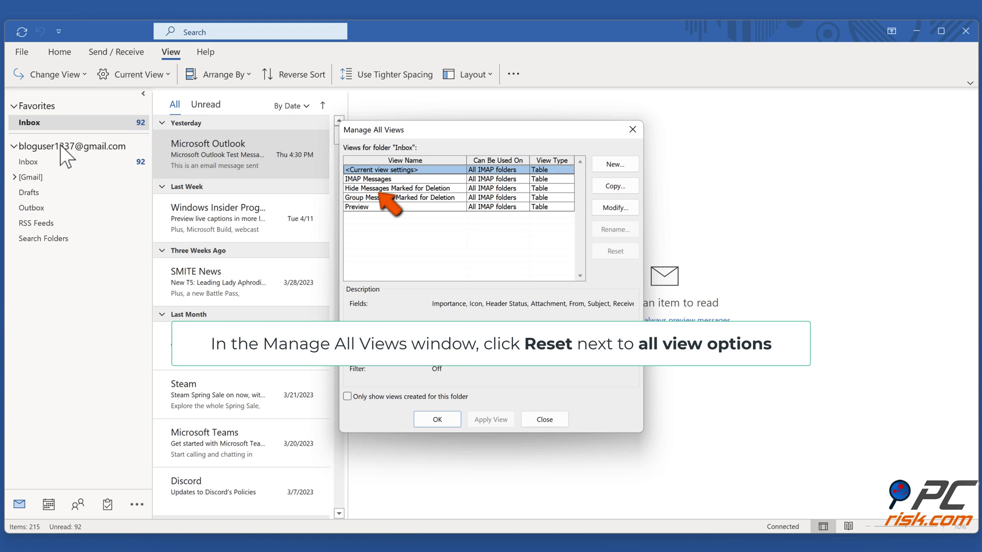
# - Reset the Hide and Group Messages Marked for Deletion views, confirming each
pyautogui.click(385, 190)
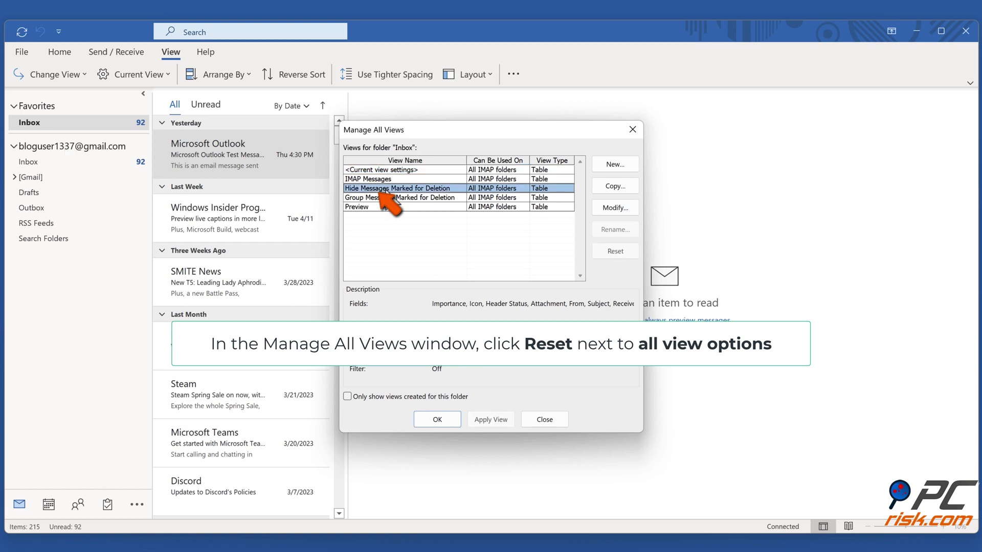
pyautogui.click(615, 256)
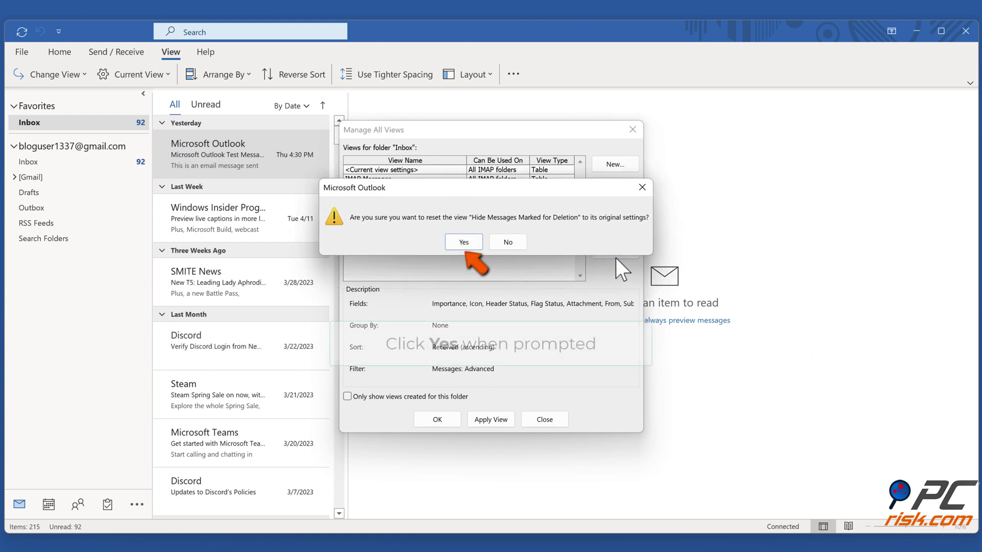
pyautogui.click(466, 246)
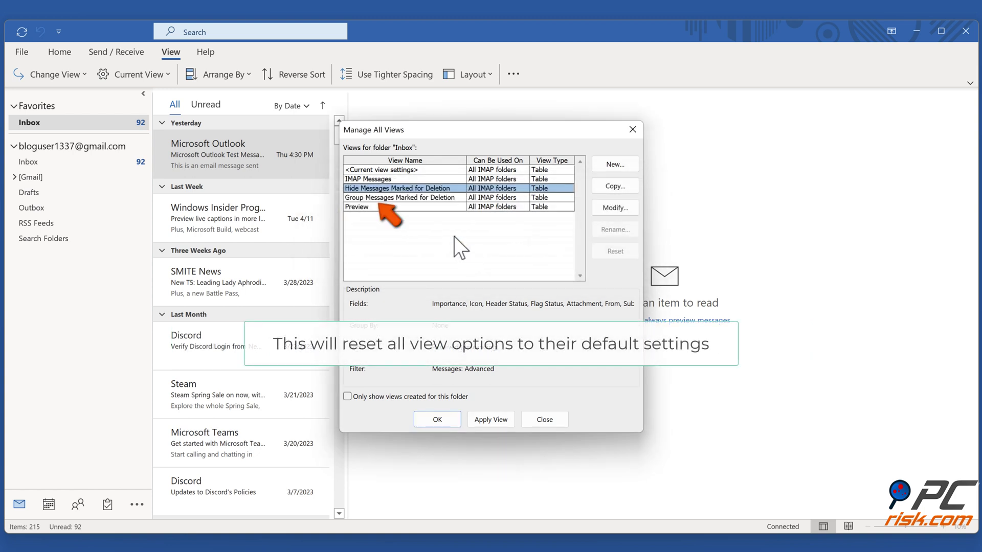
pyautogui.click(403, 198)
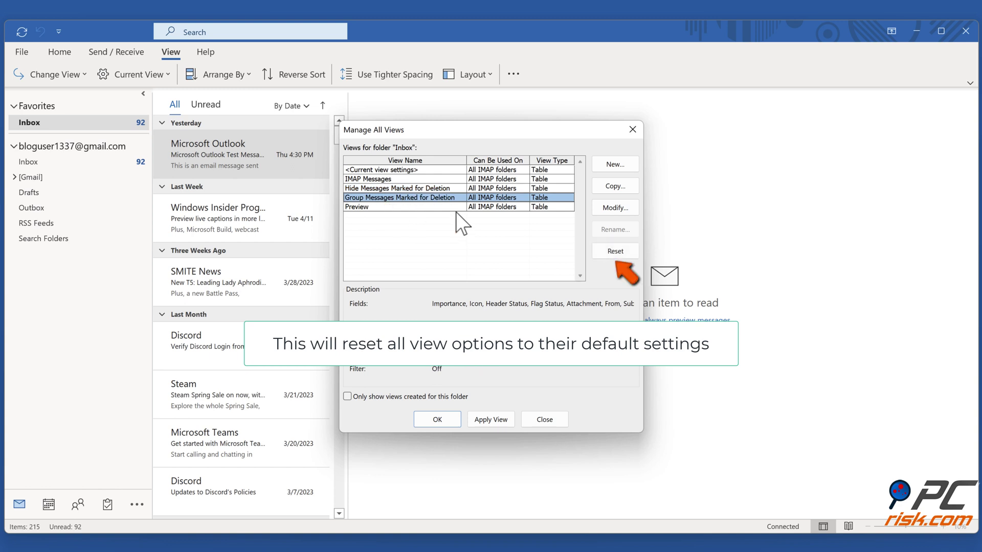
pyautogui.click(614, 253)
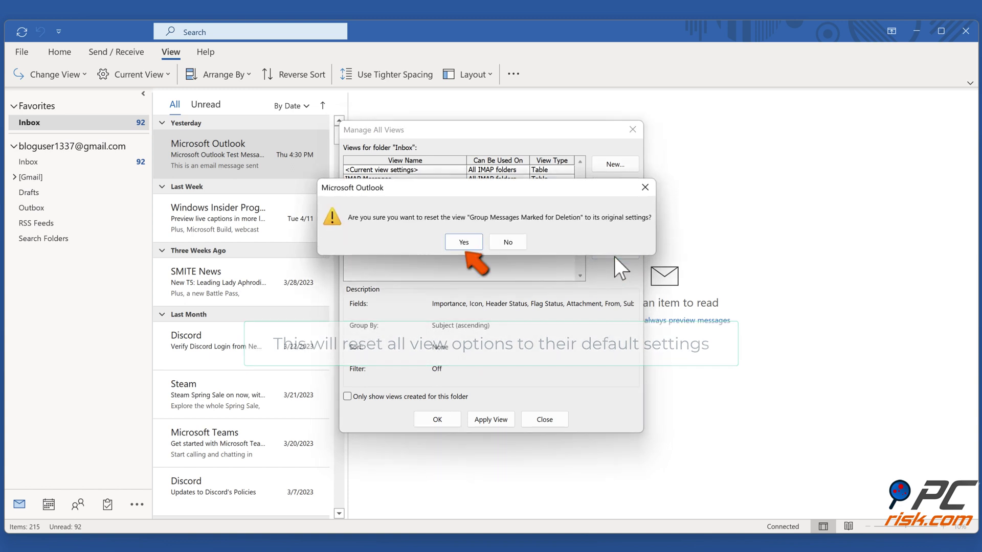
pyautogui.click(465, 244)
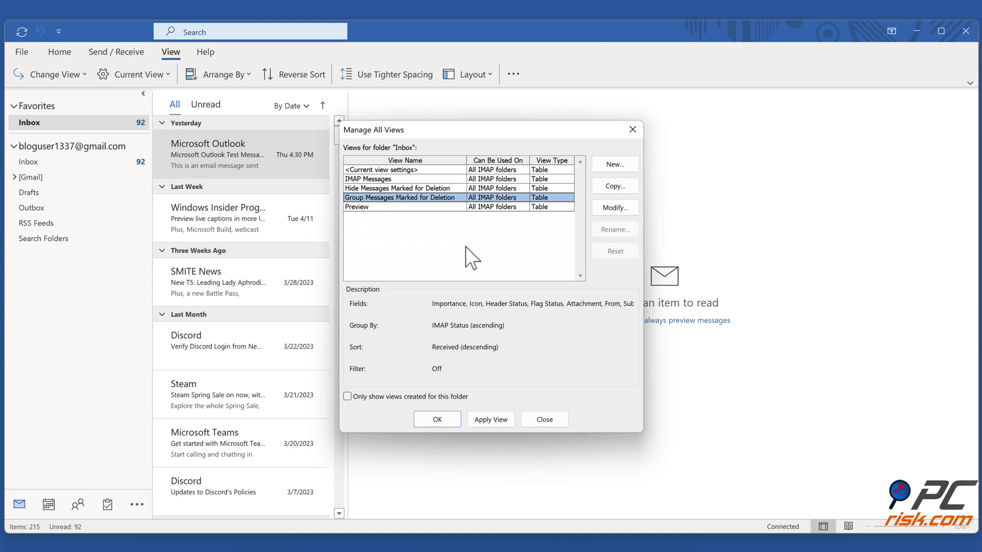
# - Reset the Preview view and close Manage All Views, keeping the changes
pyautogui.click(409, 206)
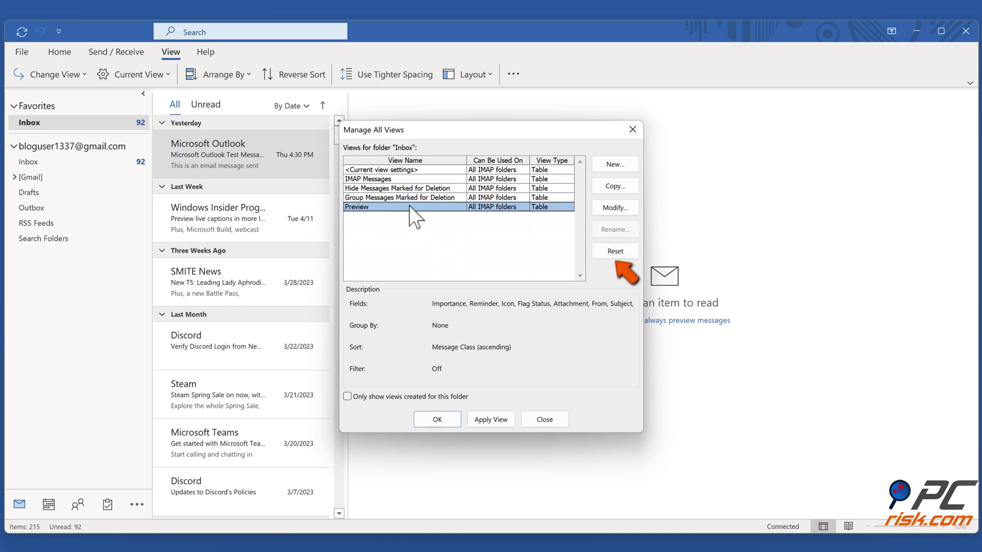
pyautogui.click(616, 256)
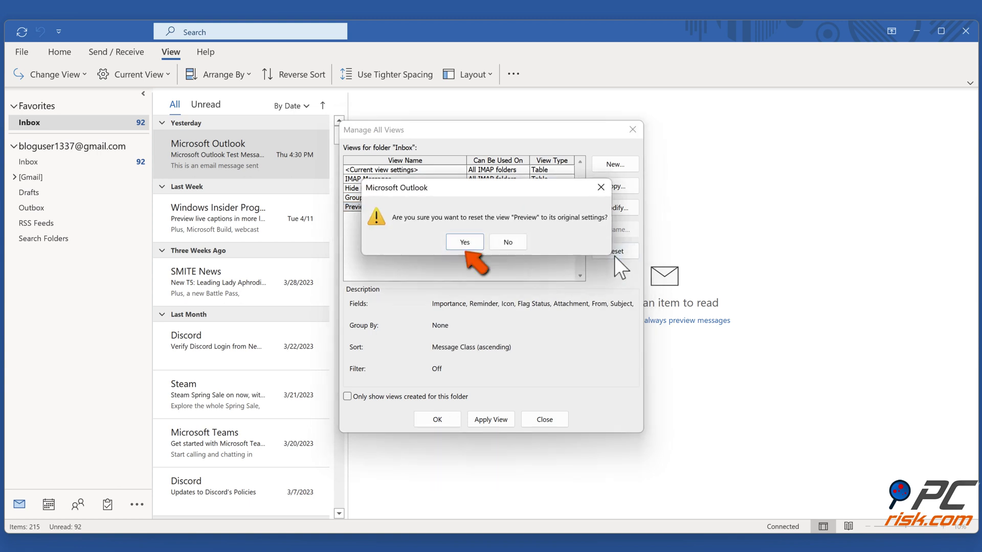
pyautogui.click(465, 242)
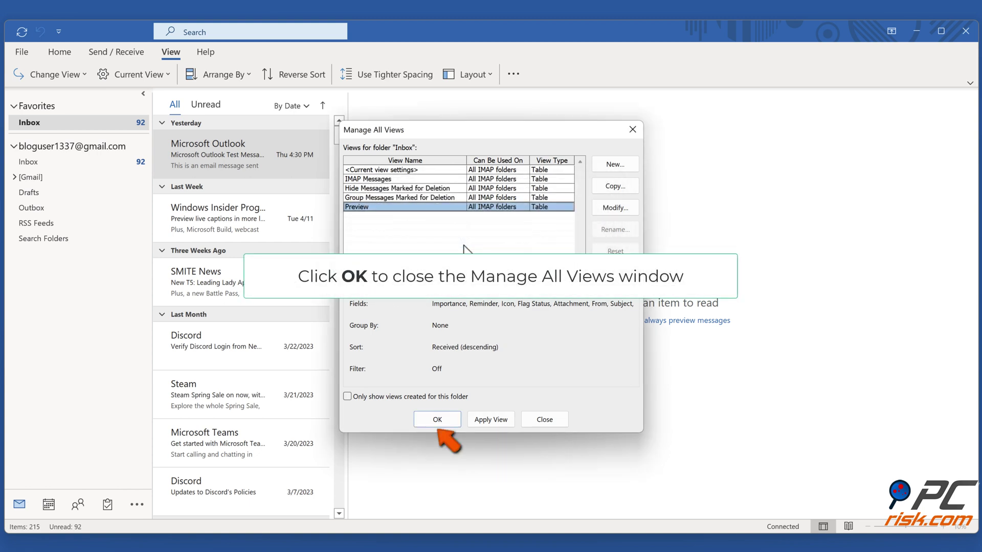
pyautogui.click(437, 420)
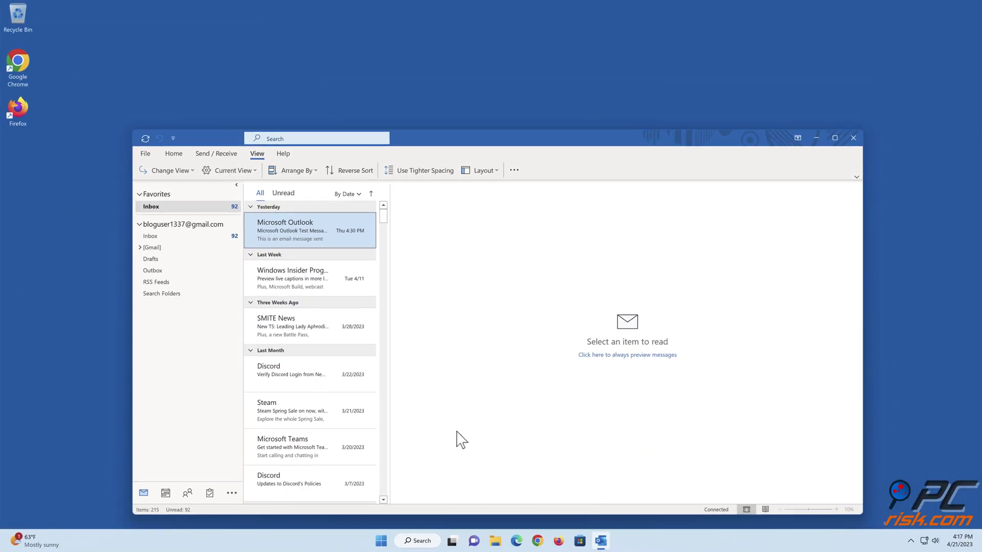
# - Close the Outlook window
pyautogui.click(853, 138)
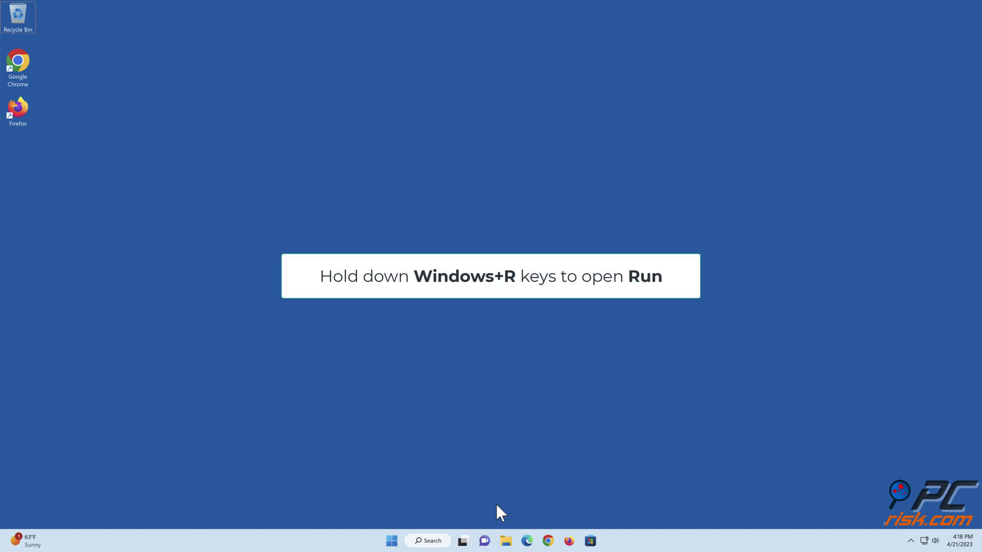
# - Run outlook.exe /cleanviews from Run to relaunch Outlook with default views
pyautogui.press('super+r')
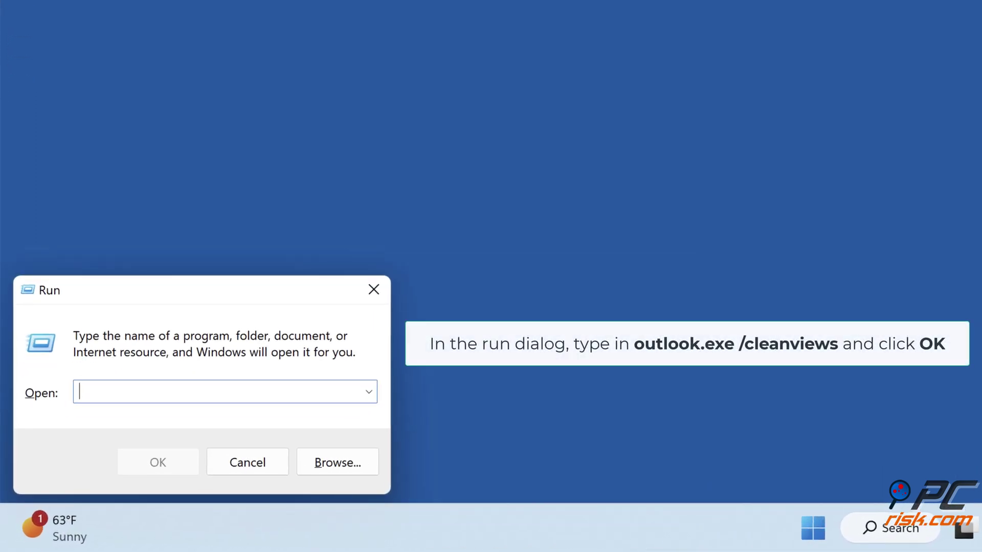
pyautogui.write('outlook.exe /clean')
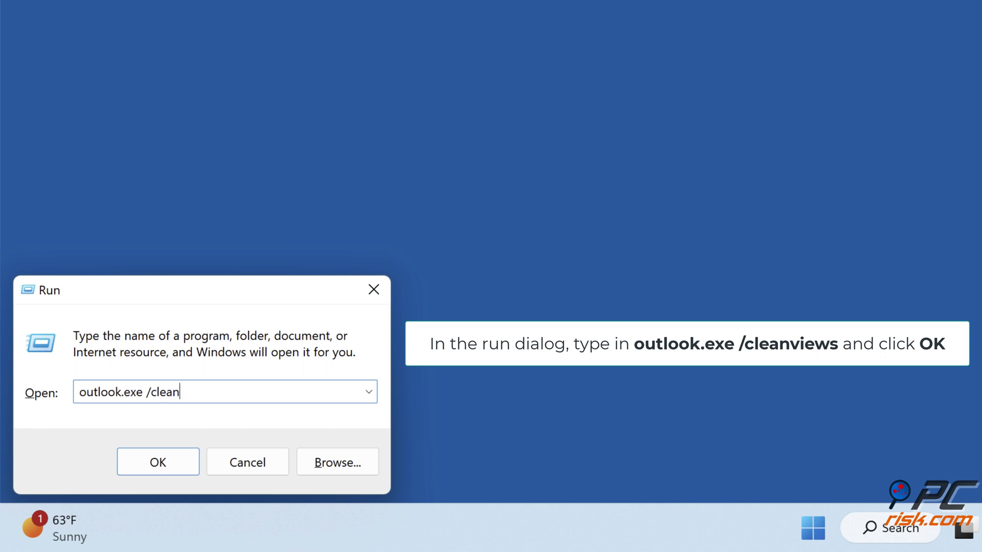
pyautogui.write('ws')
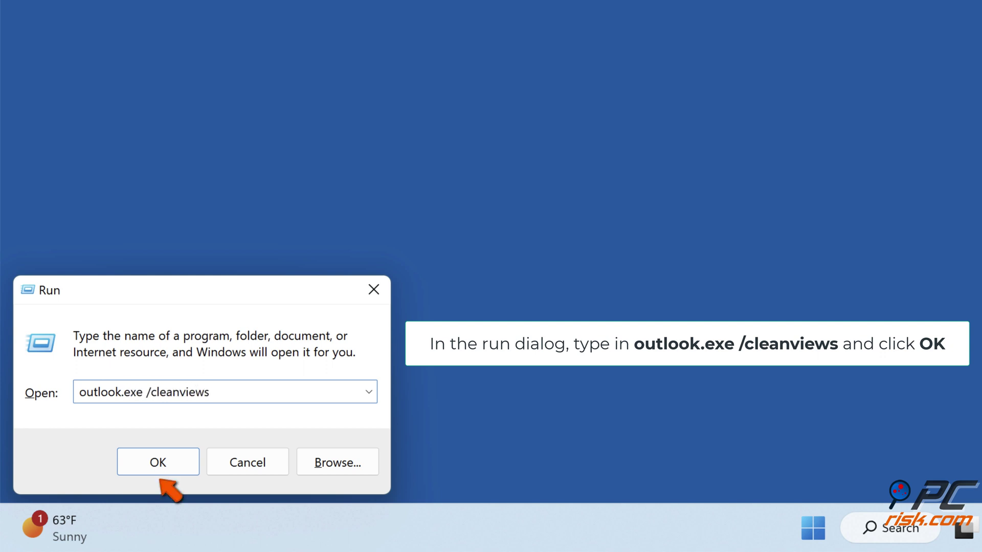
pyautogui.click(159, 470)
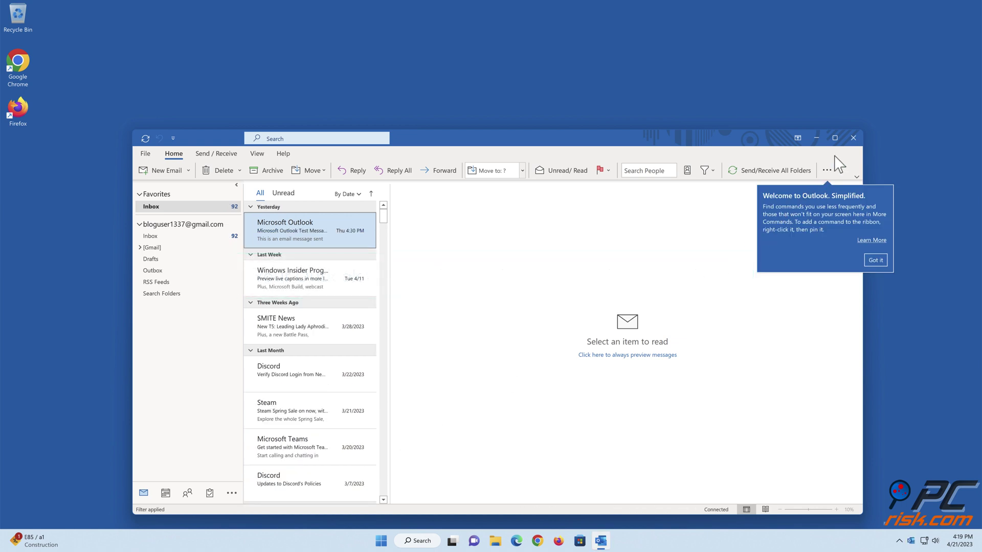
# - Close the relaunched Outlook window
pyautogui.click(852, 138)
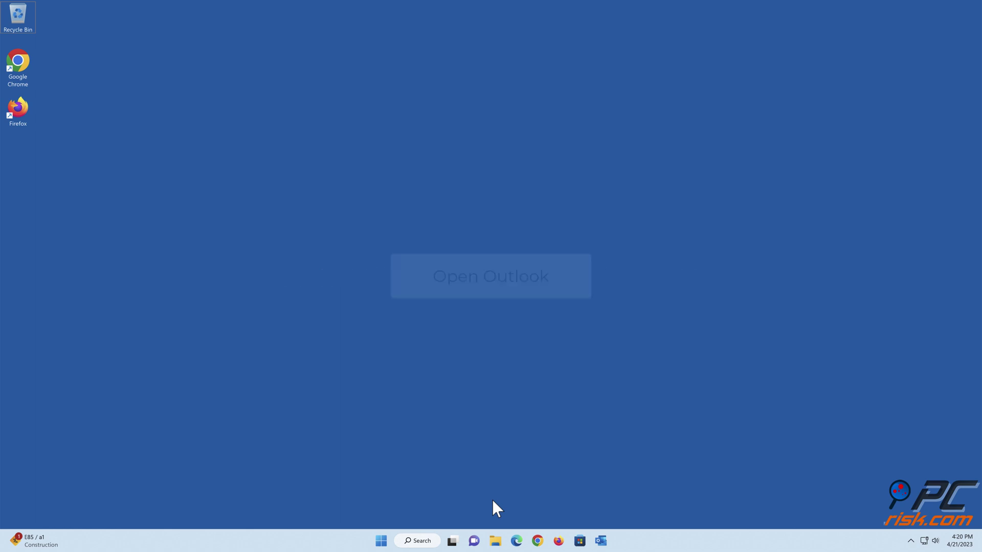
# - Start Outlook again from the taskbar and go to the File backstage
pyautogui.click(600, 541)
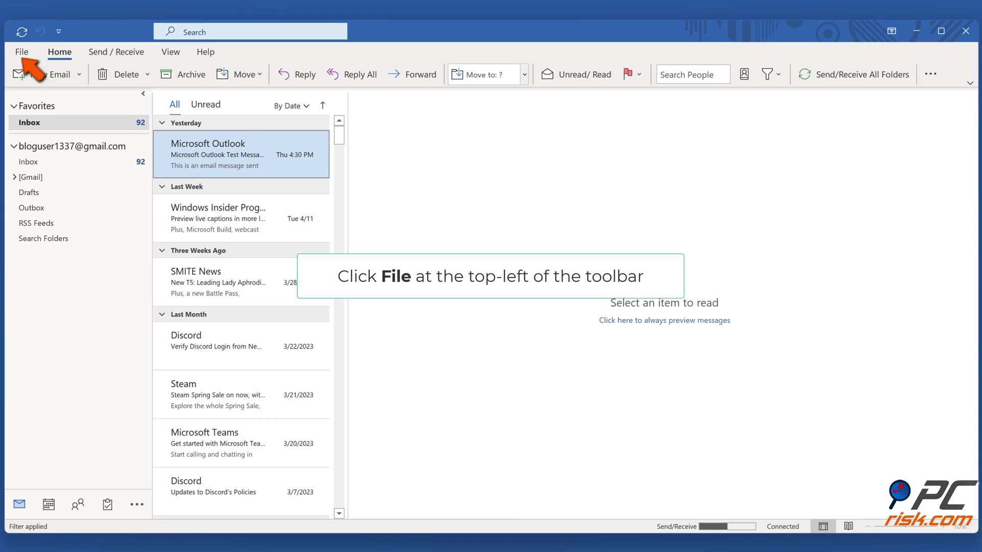
pyautogui.click(22, 53)
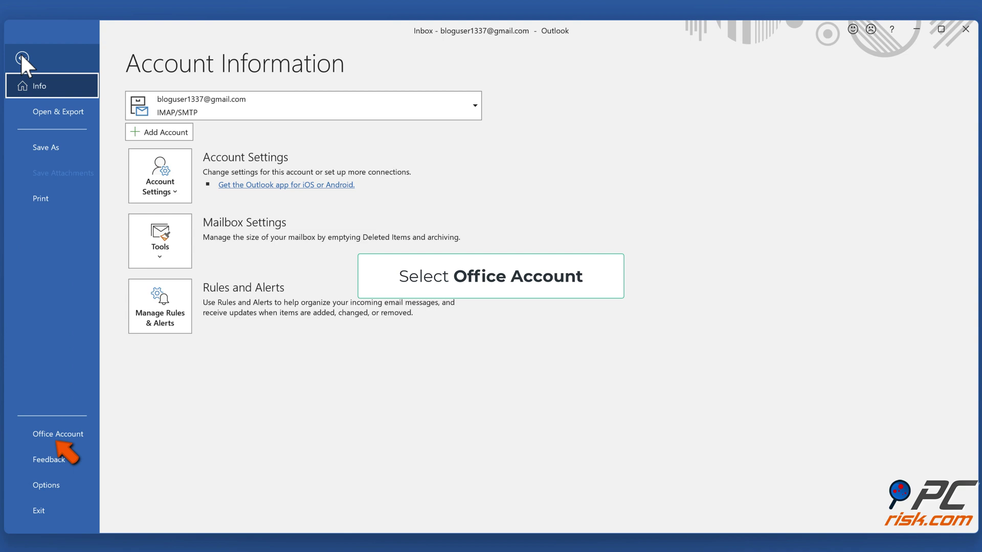
# - Run Update Now from Office Account, dismiss the up-to-date notice, and close Outlook
pyautogui.click(58, 438)
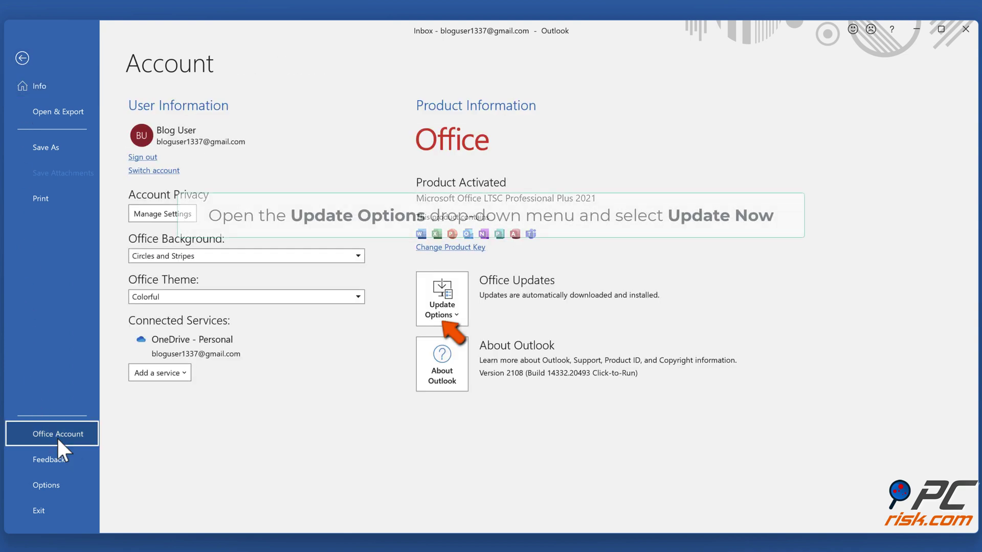
pyautogui.click(456, 320)
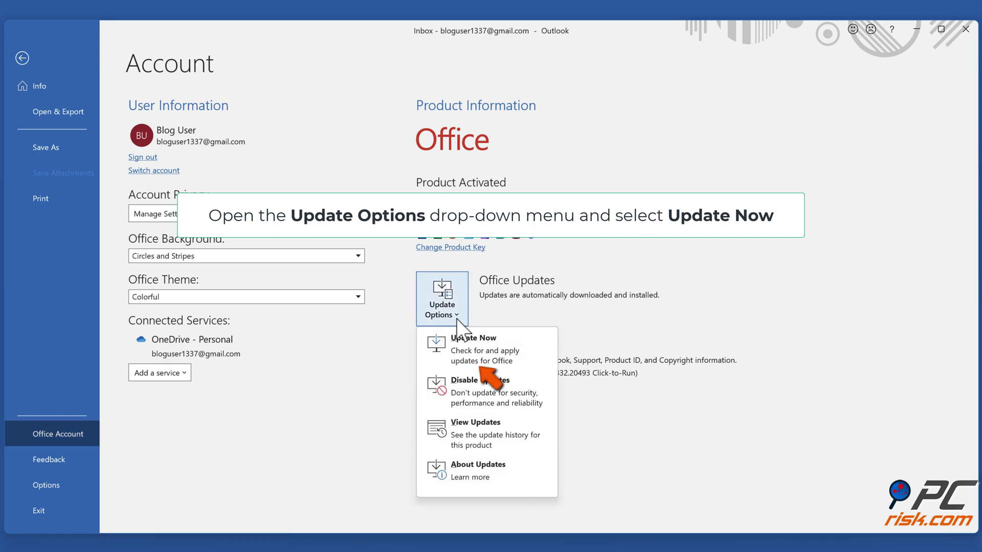
pyautogui.click(475, 356)
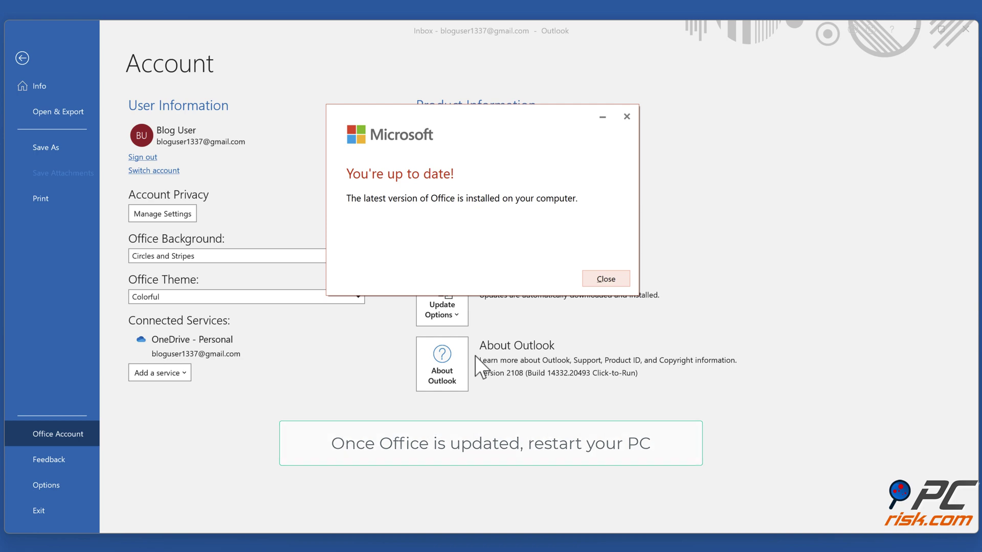
pyautogui.click(604, 280)
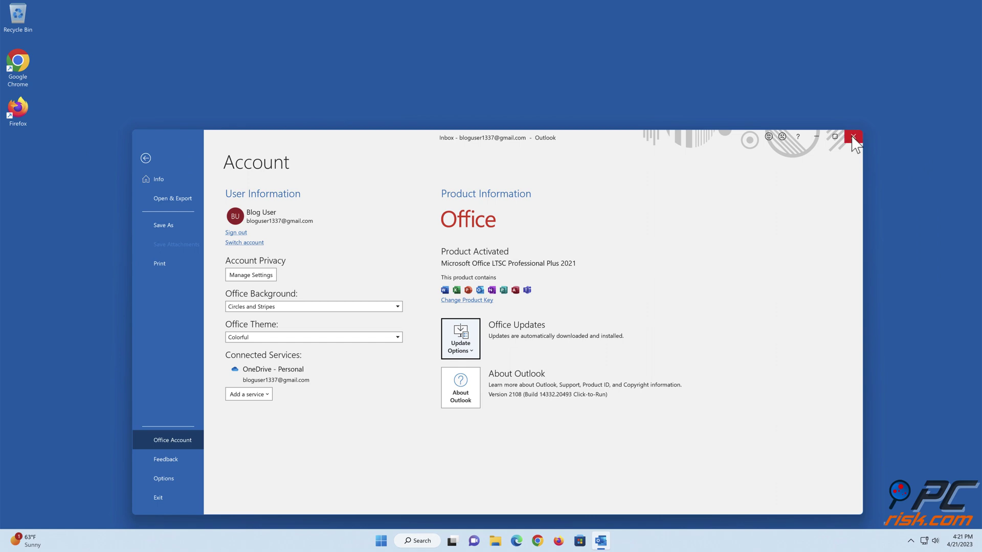
pyautogui.click(853, 138)
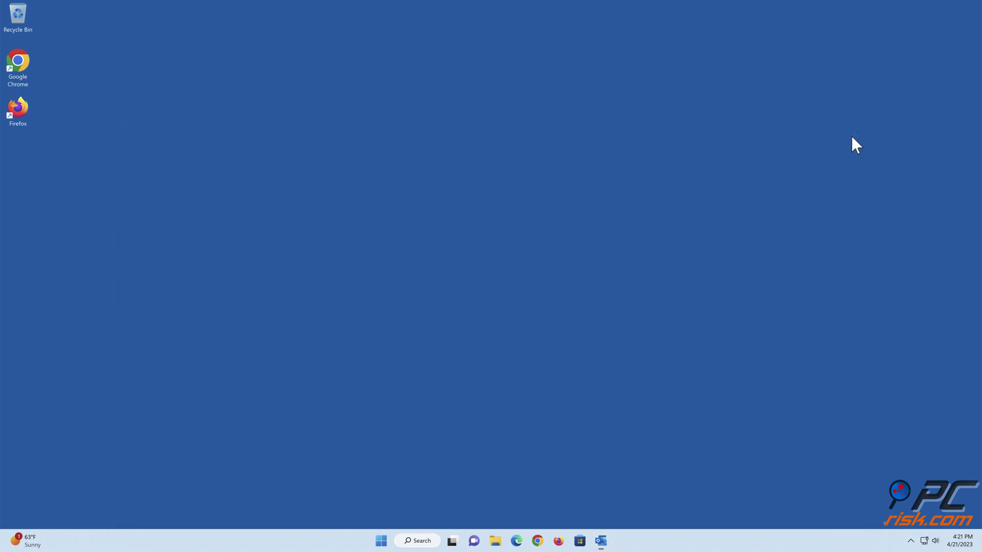
# - Restart the PC, then launch Outlook with outlook.exe /safe from Run
pyautogui.click(381, 541)
pyautogui.click(614, 506)
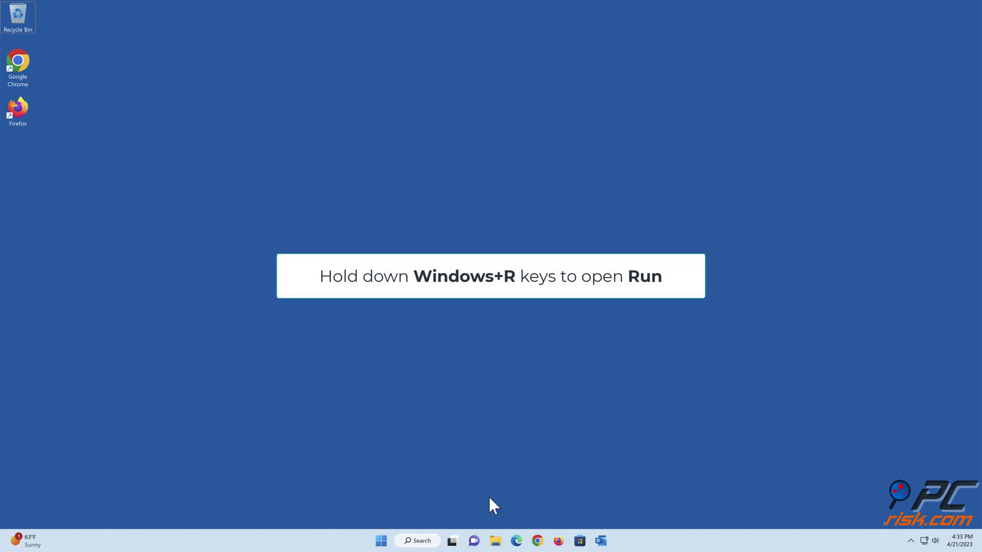
pyautogui.press('super+r')
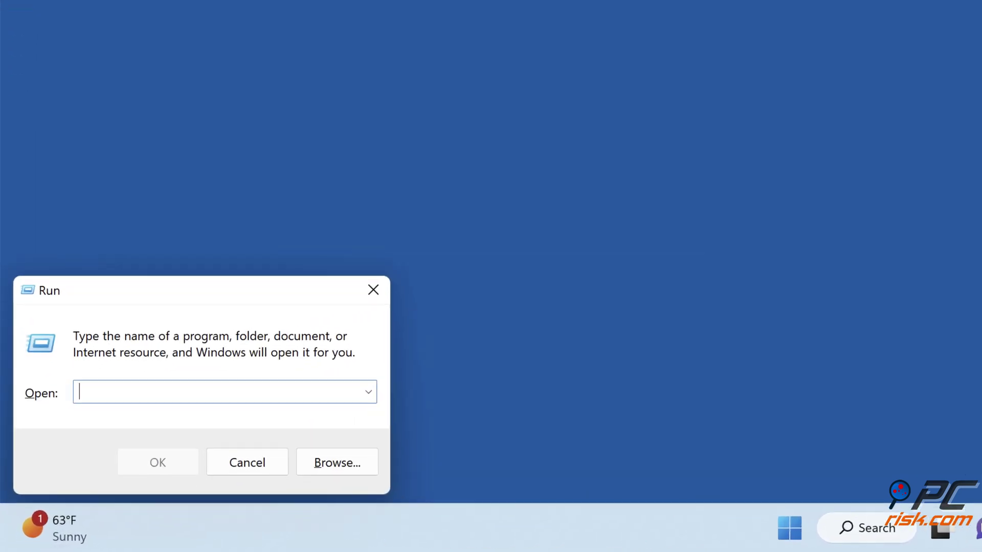
pyautogui.write('outlook.exe')
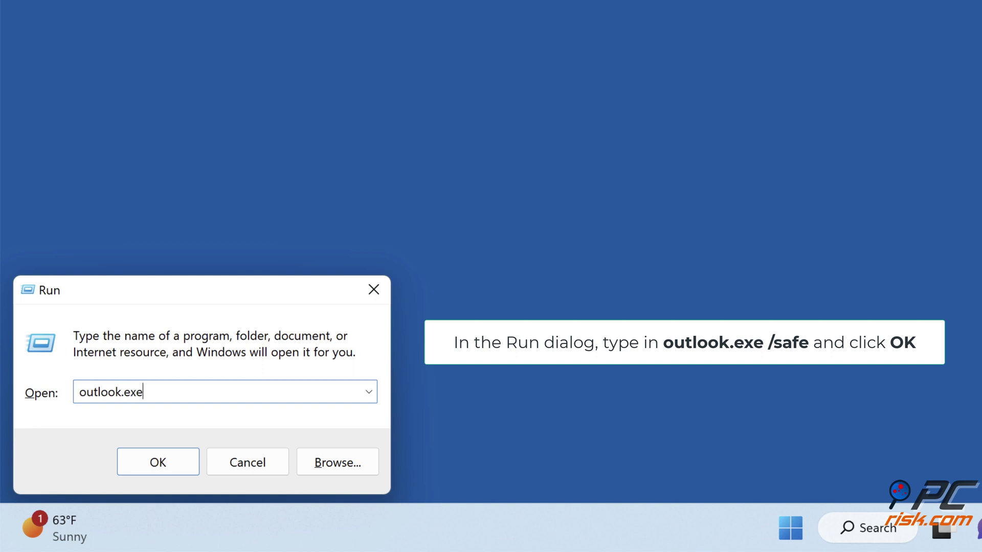
pyautogui.write('safe')
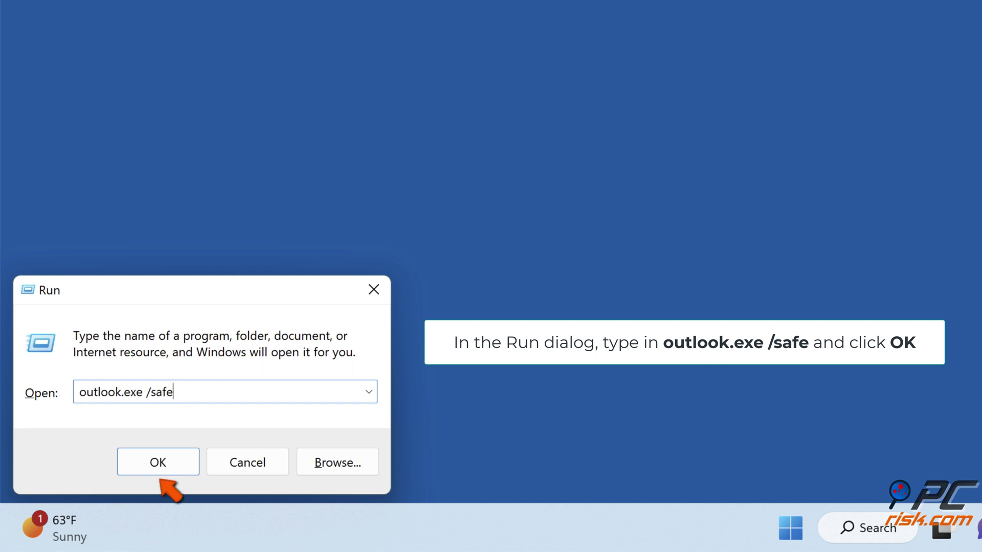
pyautogui.click(158, 463)
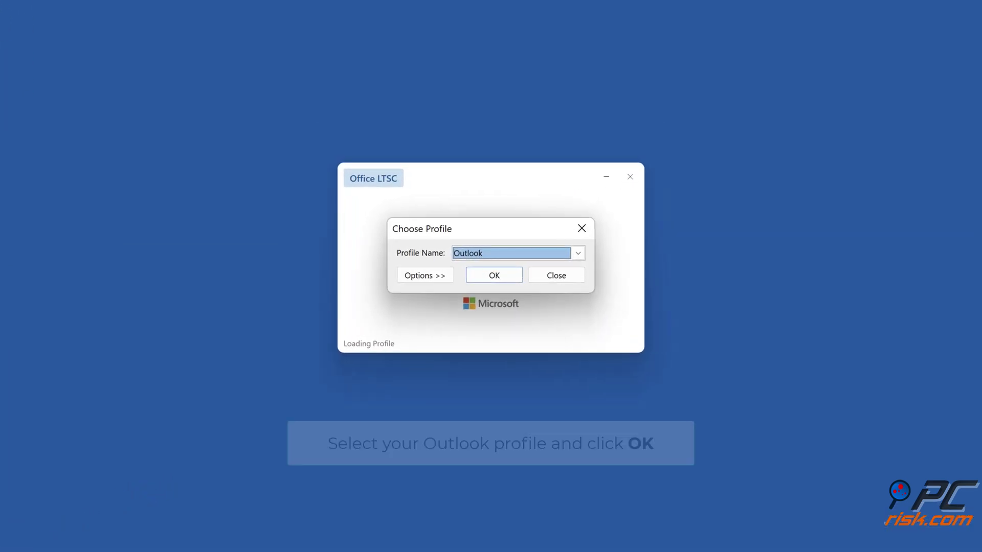
# - Load the Outlook profile in safe mode, restore the window, and go to File for Options
pyautogui.click(495, 277)
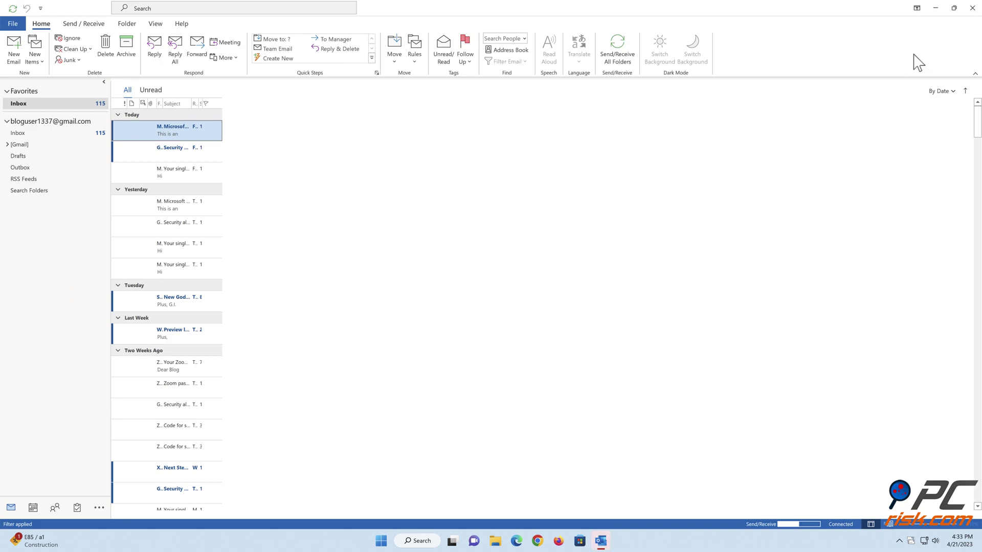
pyautogui.click(953, 8)
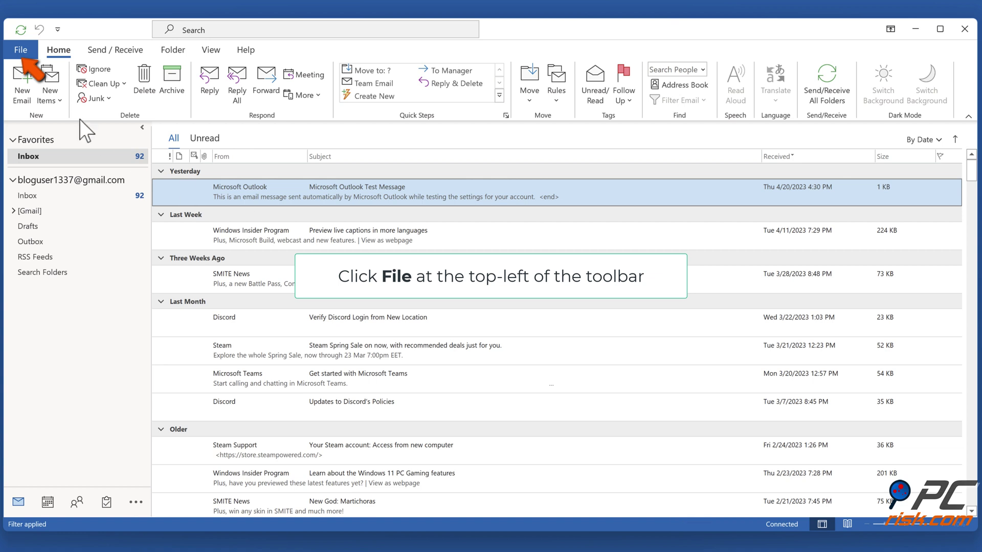
pyautogui.click(20, 50)
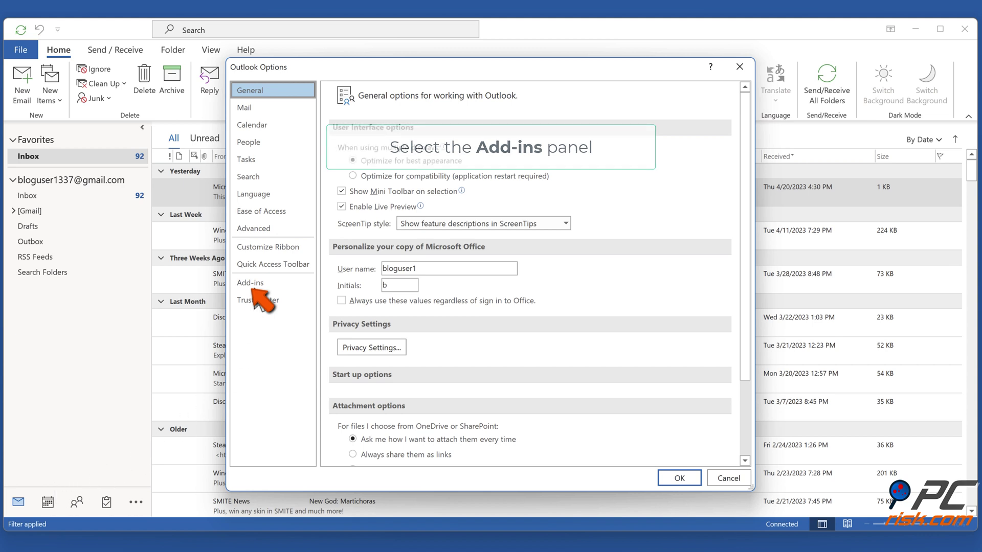
# - Remove the Microsoft SharePoint Server Colleague Import Add-in in the COM Add-ins manager
pyautogui.click(253, 284)
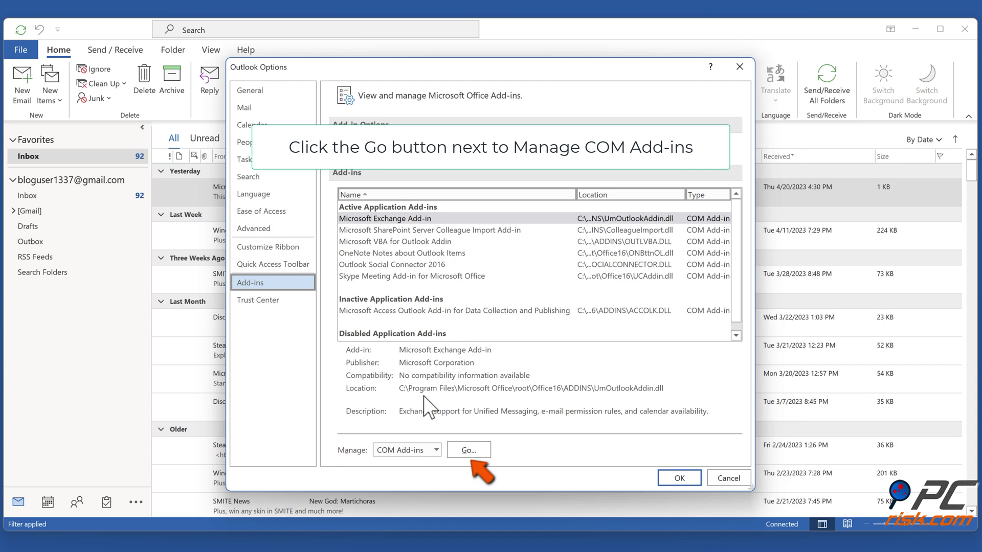
pyautogui.click(468, 451)
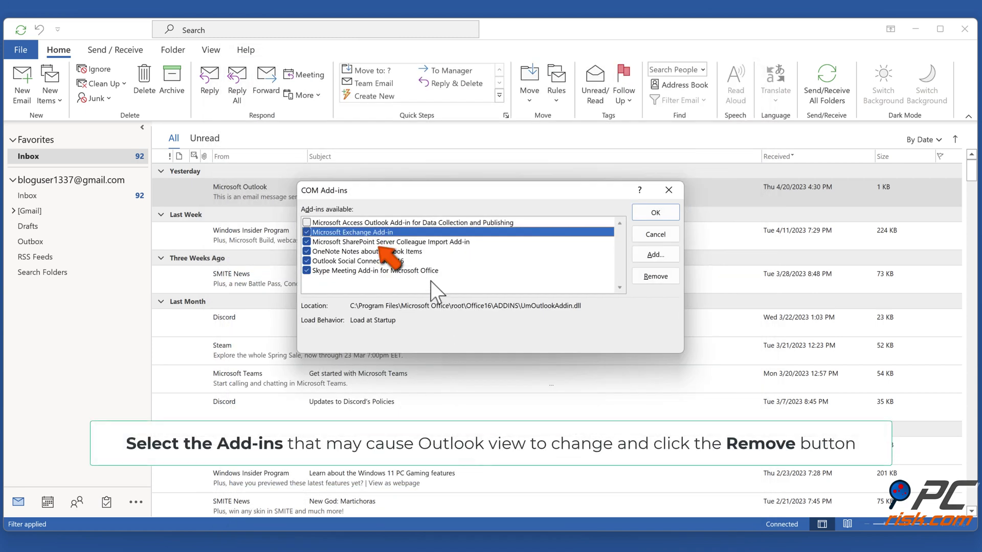
pyautogui.click(421, 243)
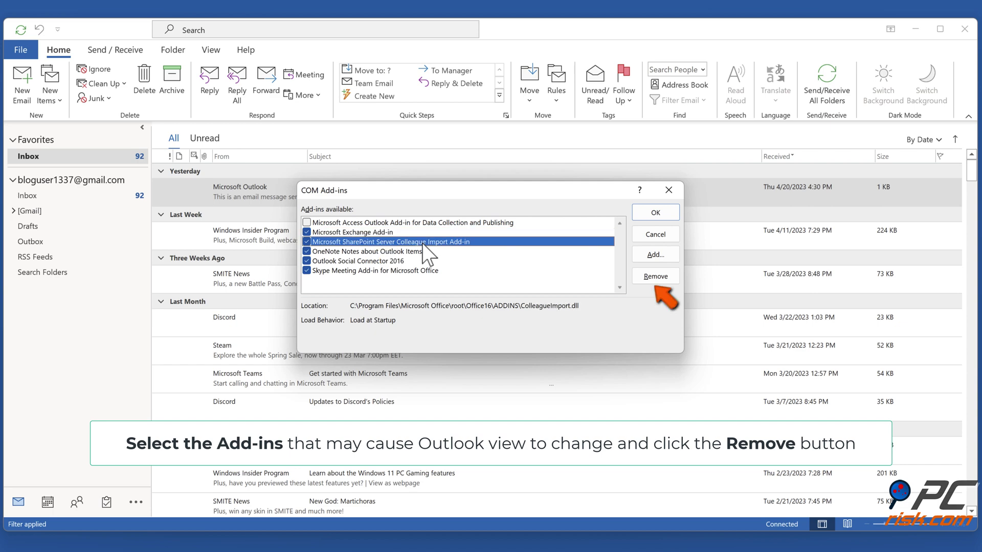
pyautogui.click(654, 280)
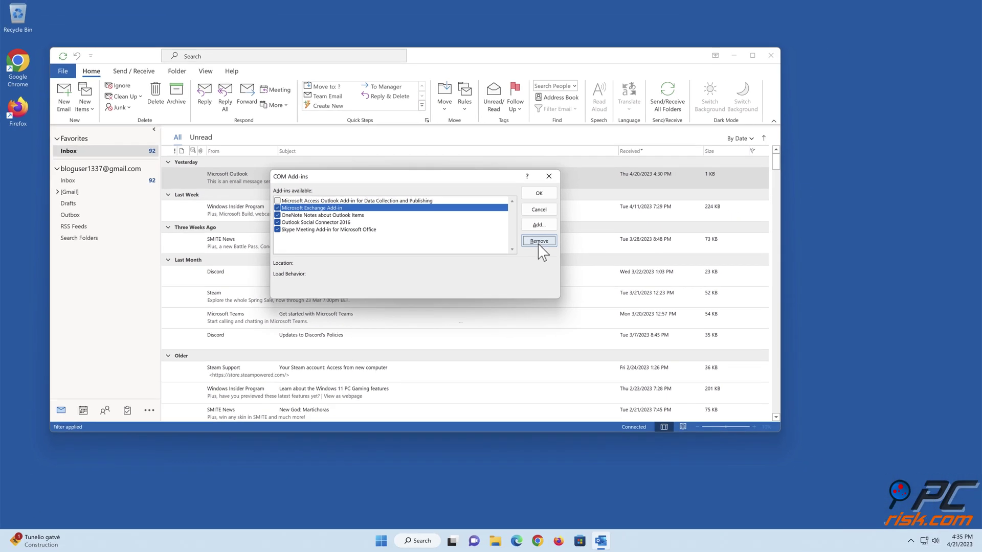
pyautogui.click(539, 210)
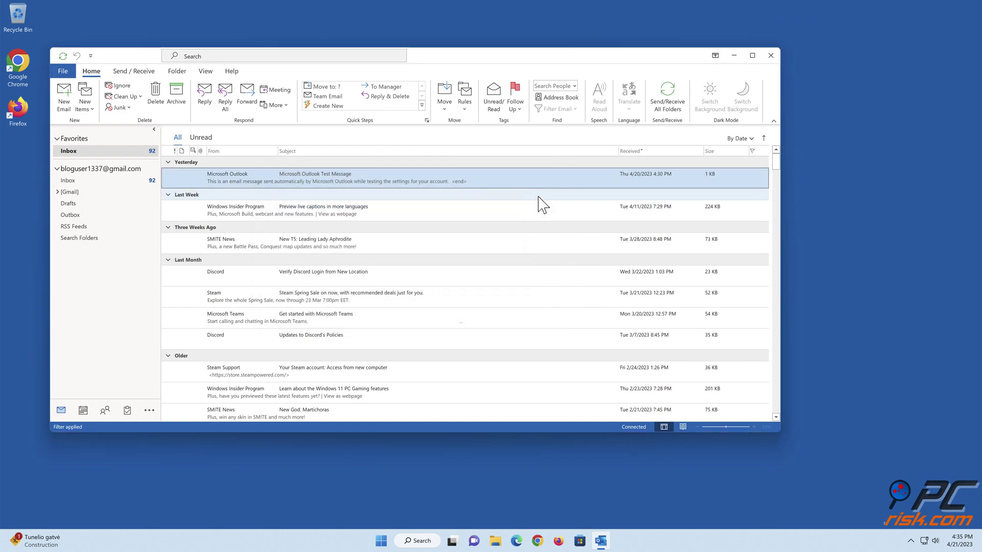
# - Close Outlook and restart Windows from the Start menu's power options
pyautogui.click(770, 56)
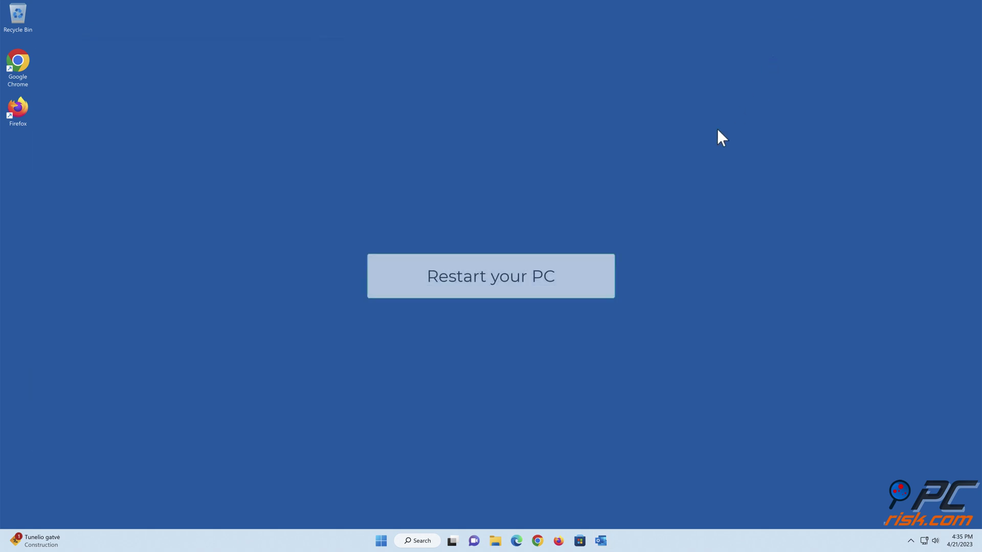
pyautogui.click(382, 541)
pyautogui.click(609, 507)
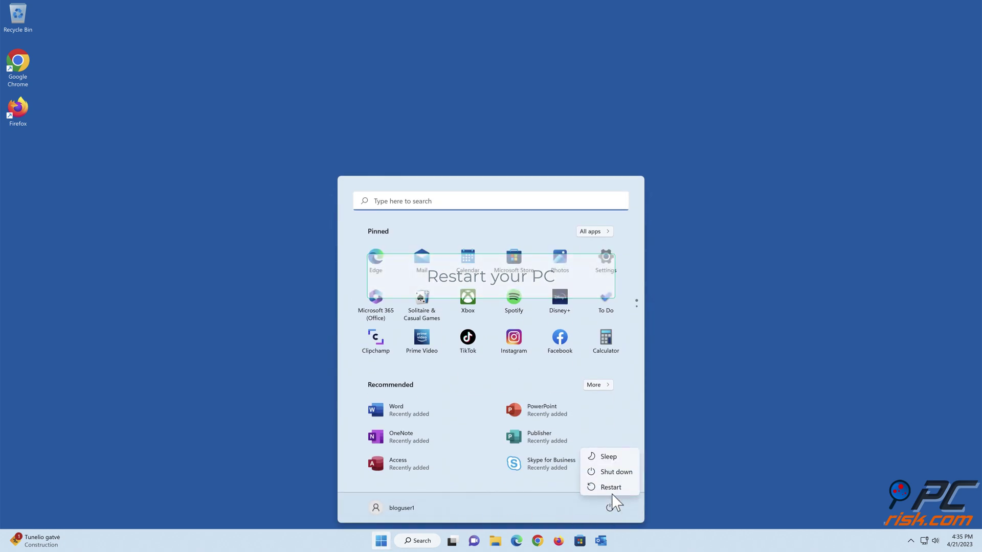
pyautogui.click(611, 489)
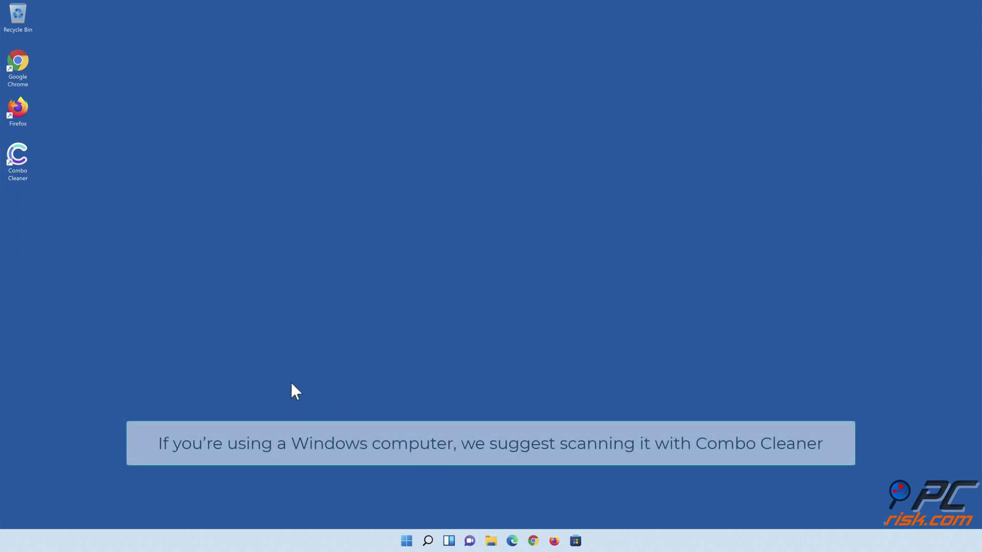
# - Launch Combo Cleaner, run a quick scan and quarantine all 323 detected threats
pyautogui.doubleClick(25, 173)
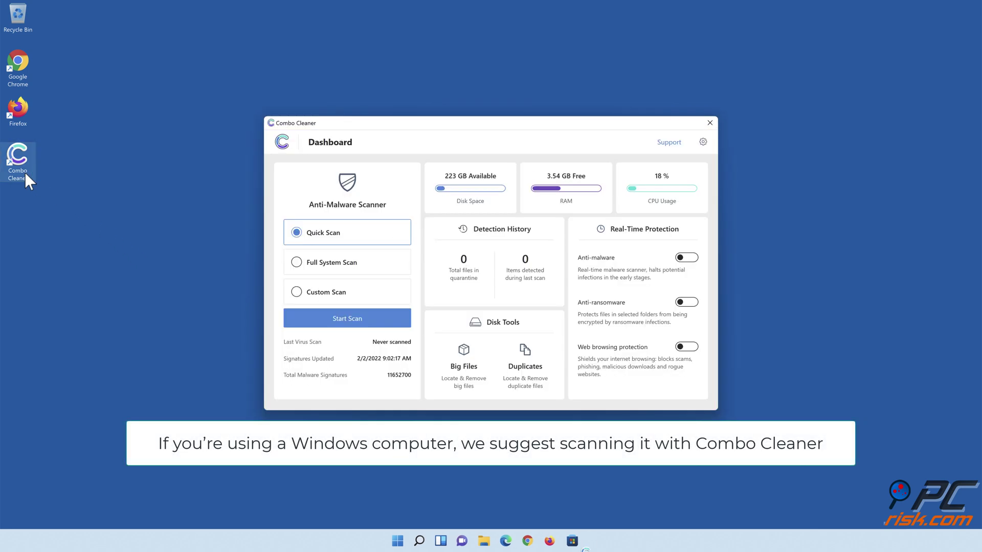
pyautogui.click(347, 325)
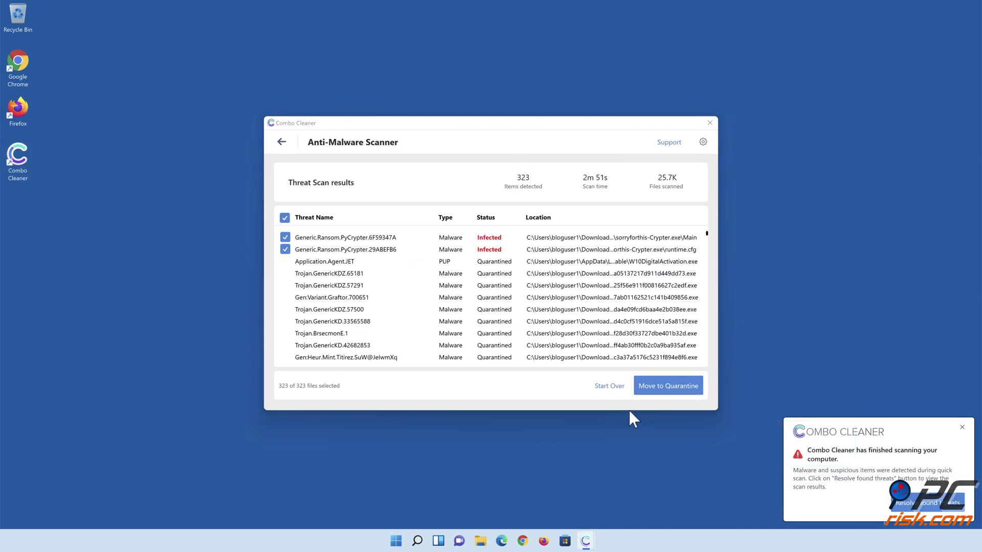
pyautogui.click(664, 392)
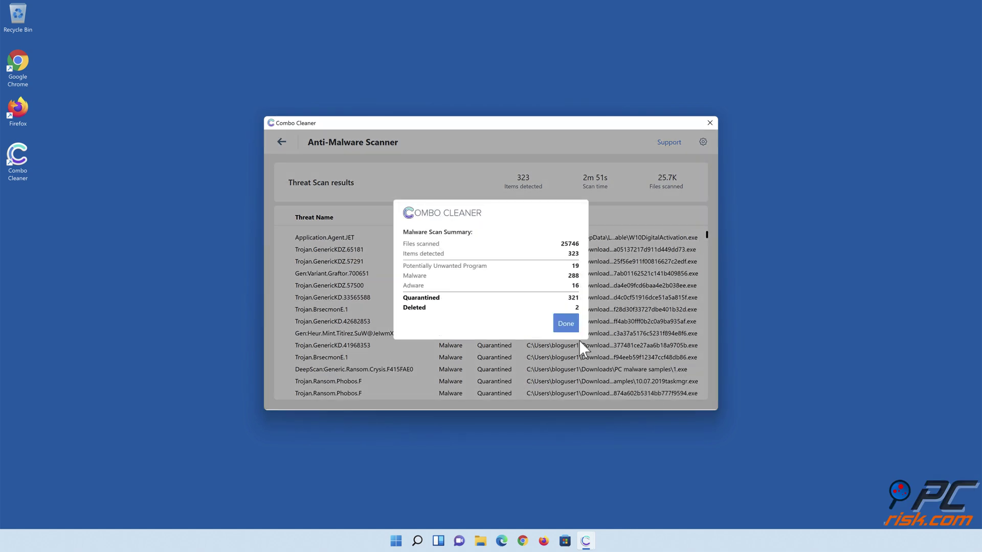
pyautogui.click(565, 324)
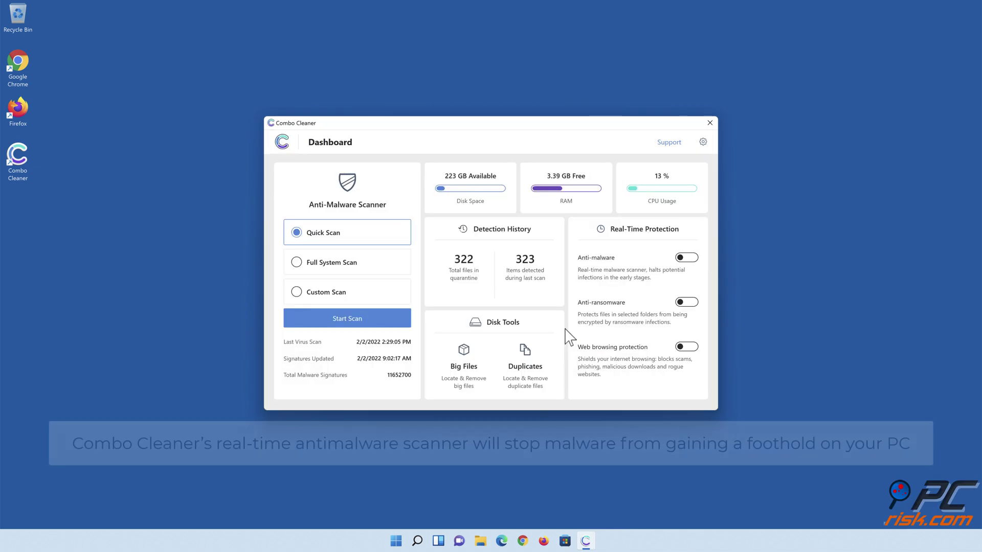
# - Enable anti-malware and anti-ransomware protection, adding Libraries > Documents as a protected folder
pyautogui.click(686, 259)
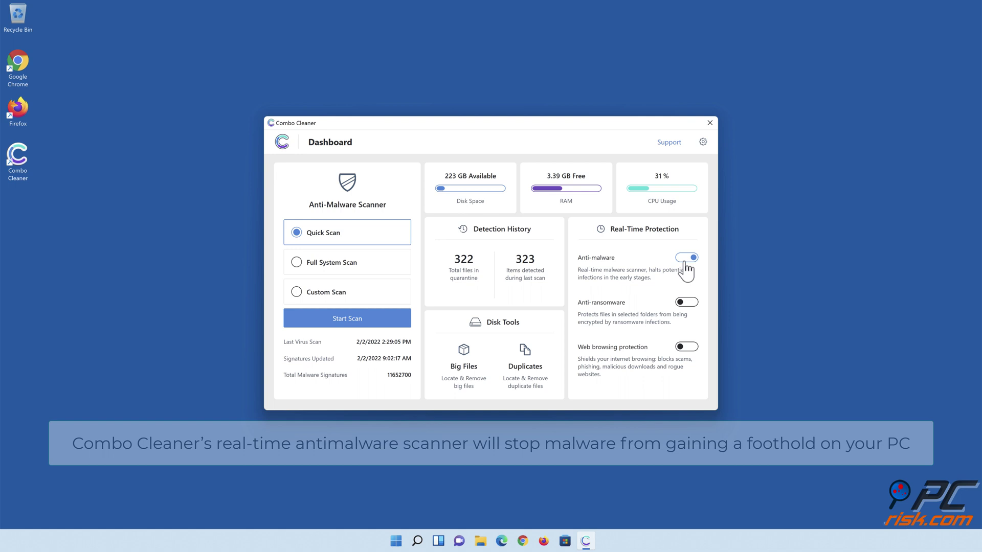
pyautogui.click(688, 303)
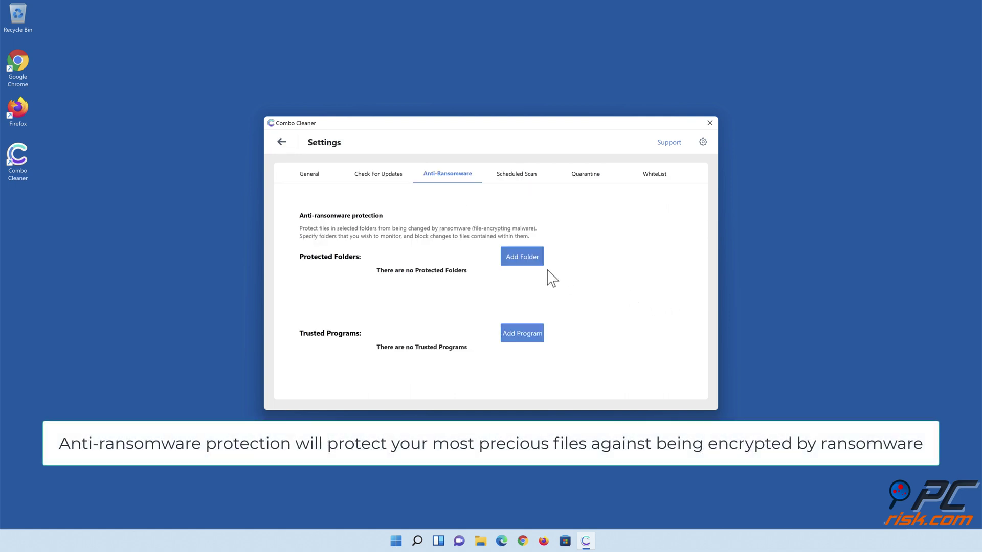
pyautogui.click(526, 261)
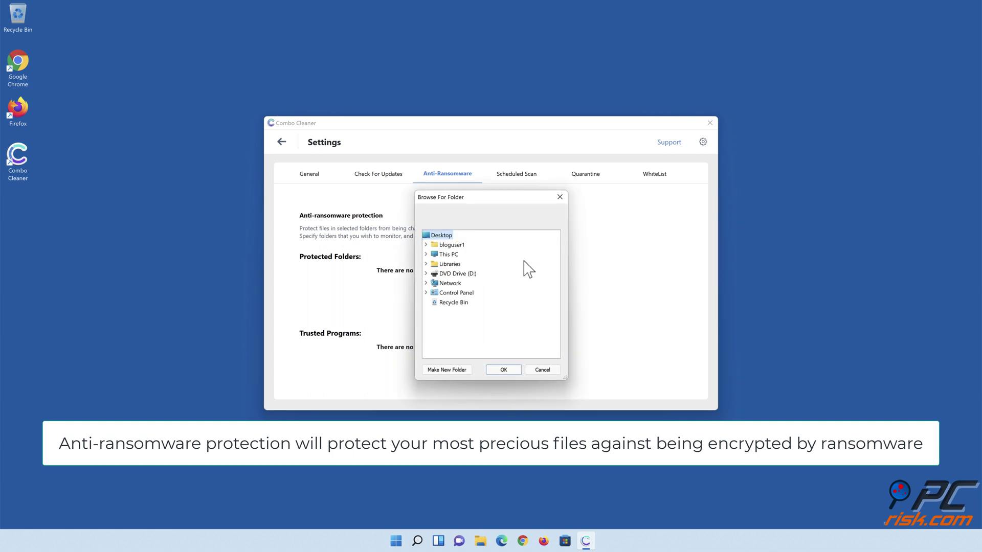
pyautogui.click(426, 264)
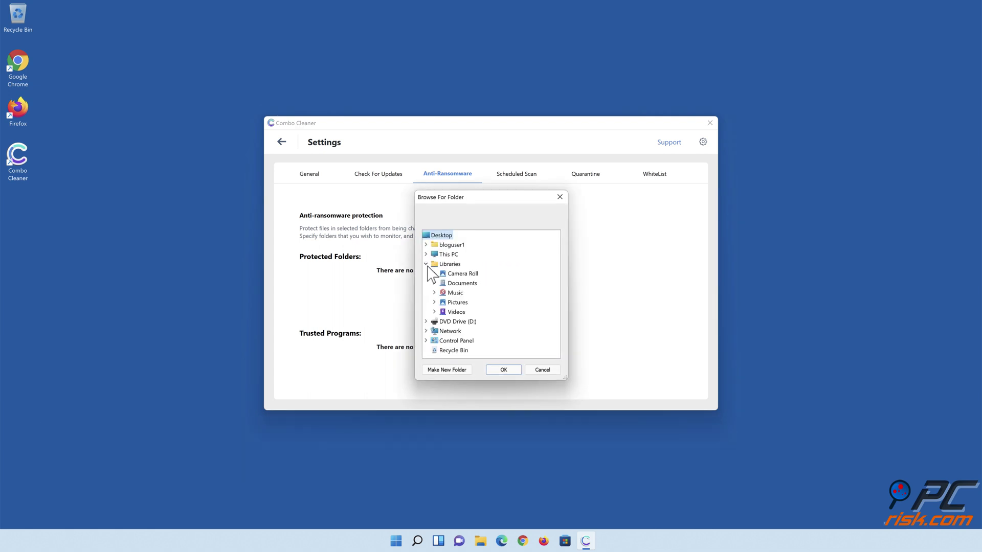
pyautogui.click(434, 283)
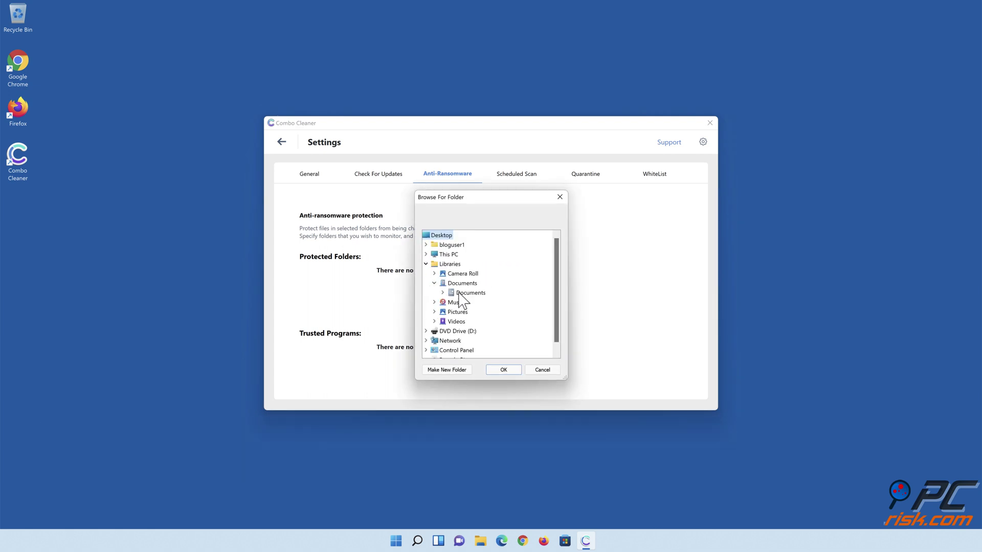
pyautogui.click(467, 293)
pyautogui.click(504, 370)
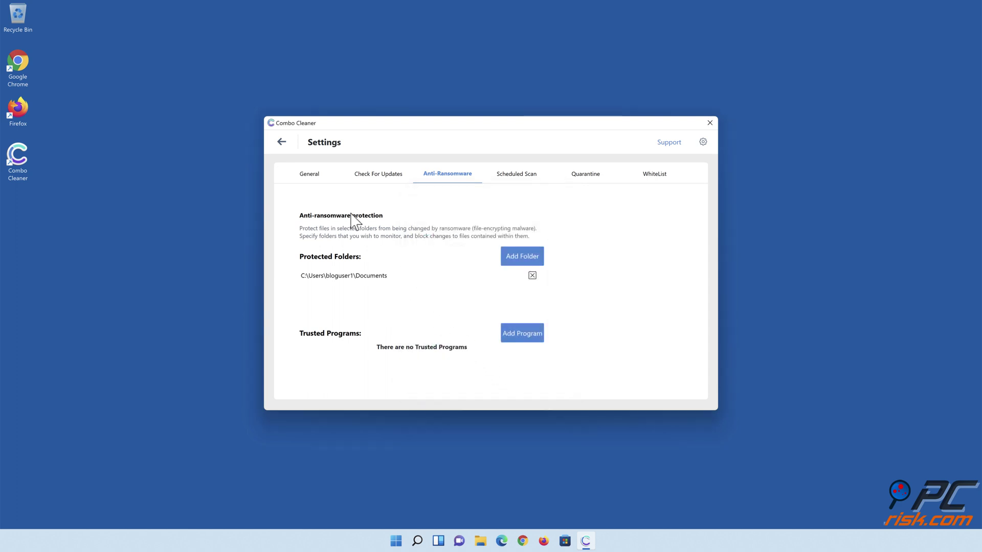
pyautogui.click(283, 145)
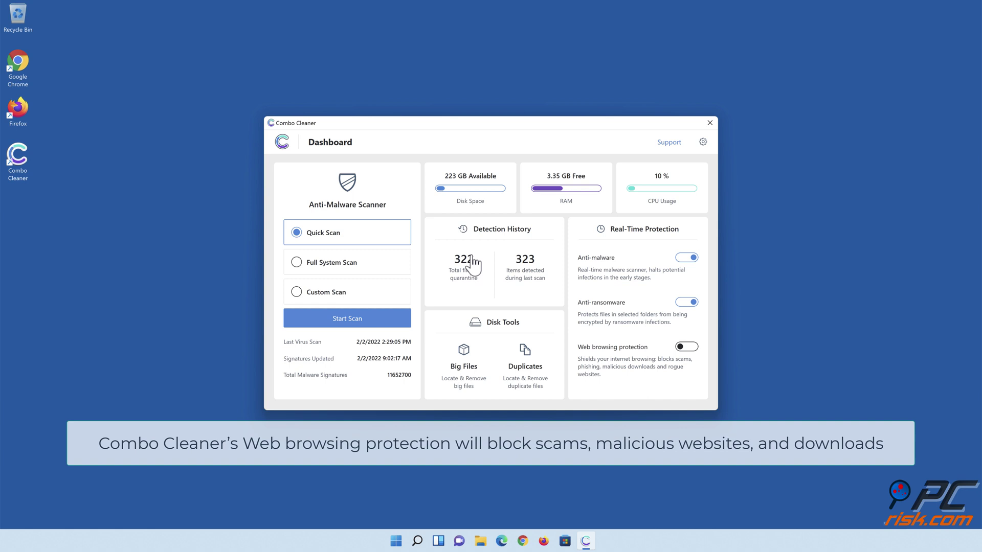
# - Switch on Combo Cleaner's web browsing protection
pyautogui.click(685, 356)
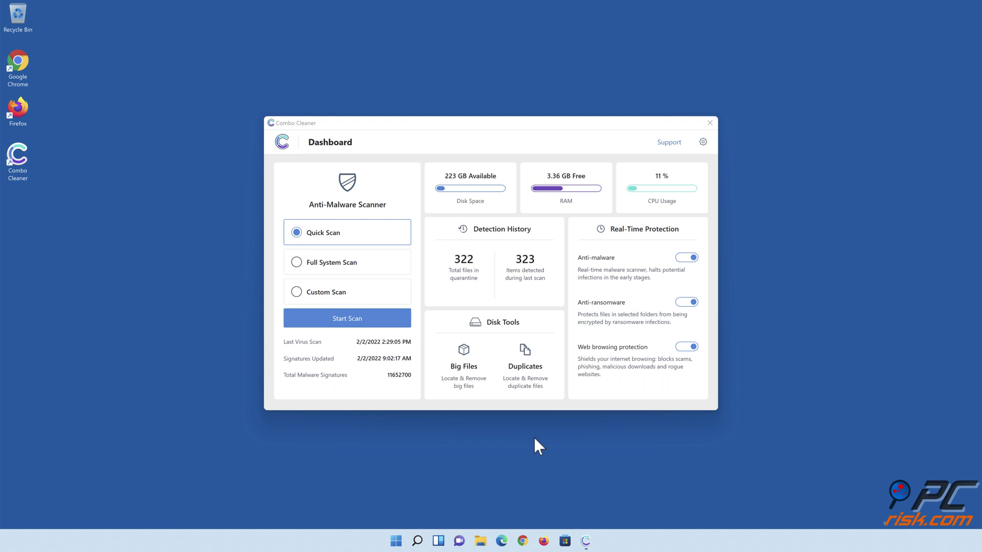
pyautogui.click(710, 122)
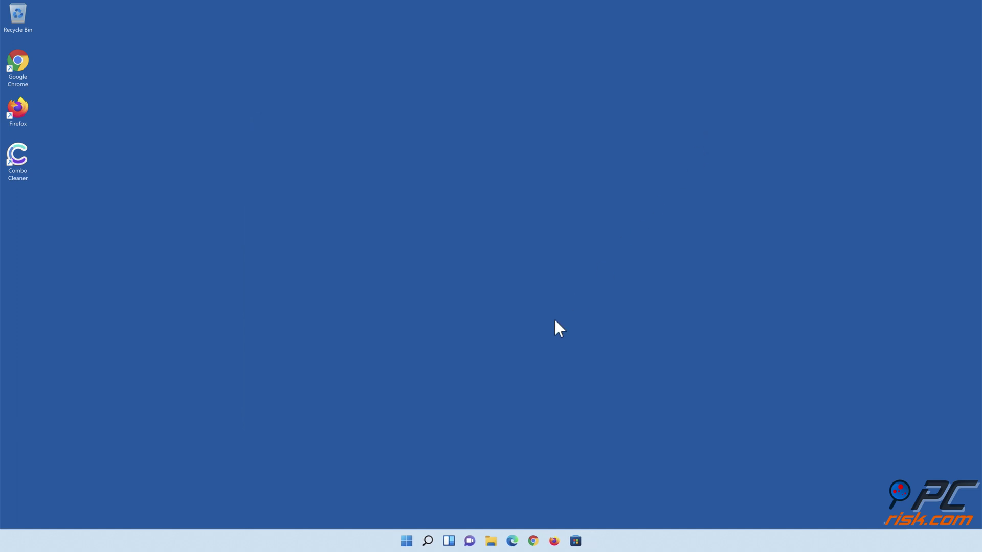